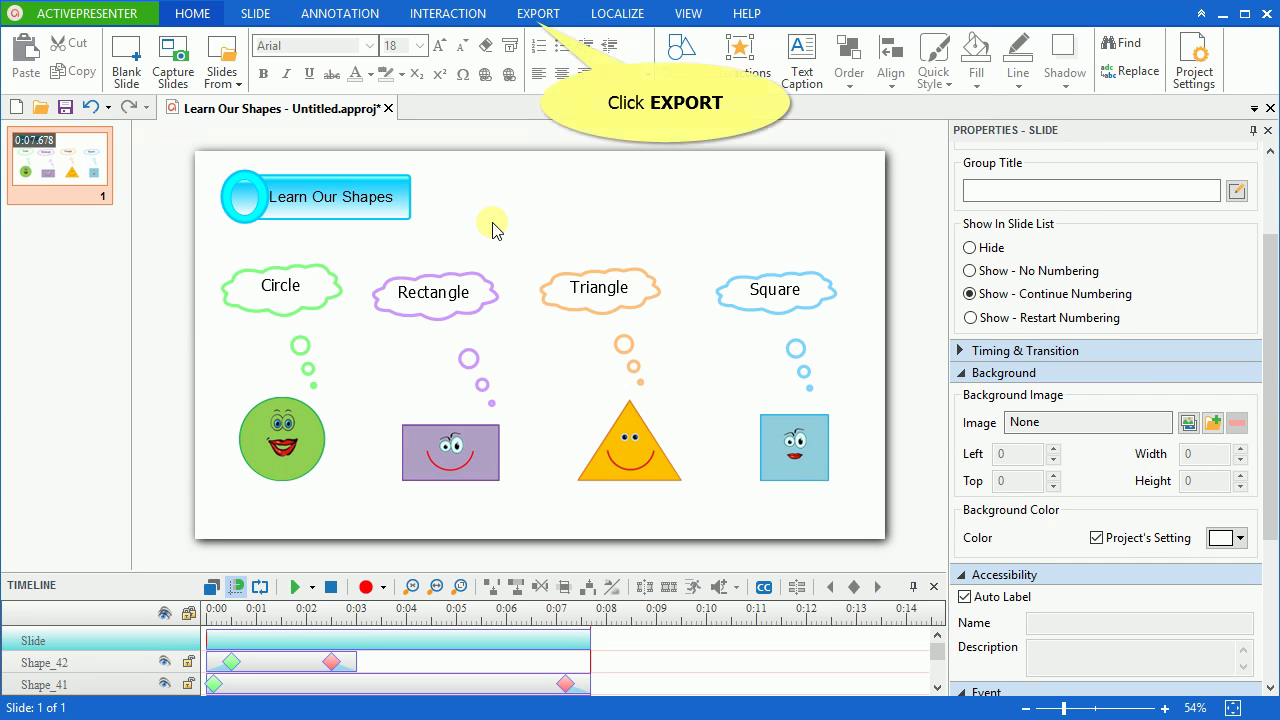
Open Export To Video from the Export tab, reposition the dialog, and review its Advanced and General settings
left_click(524, 20)
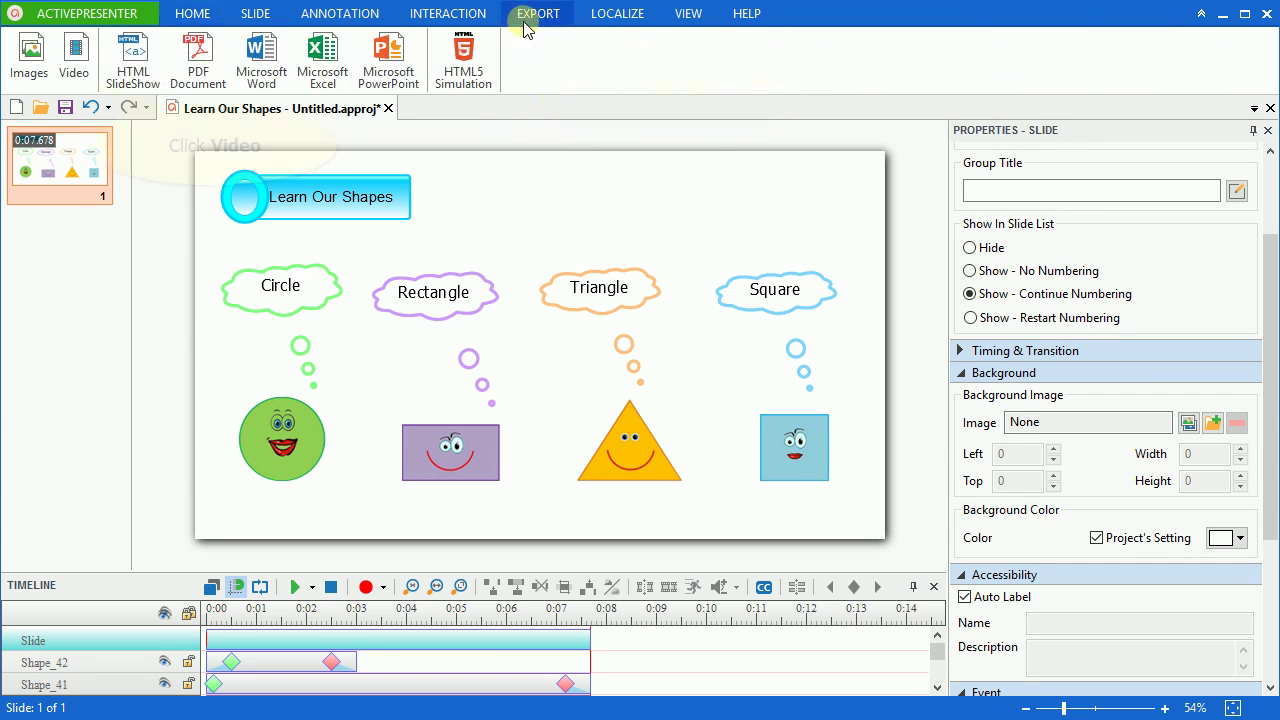
left_click(80, 62)
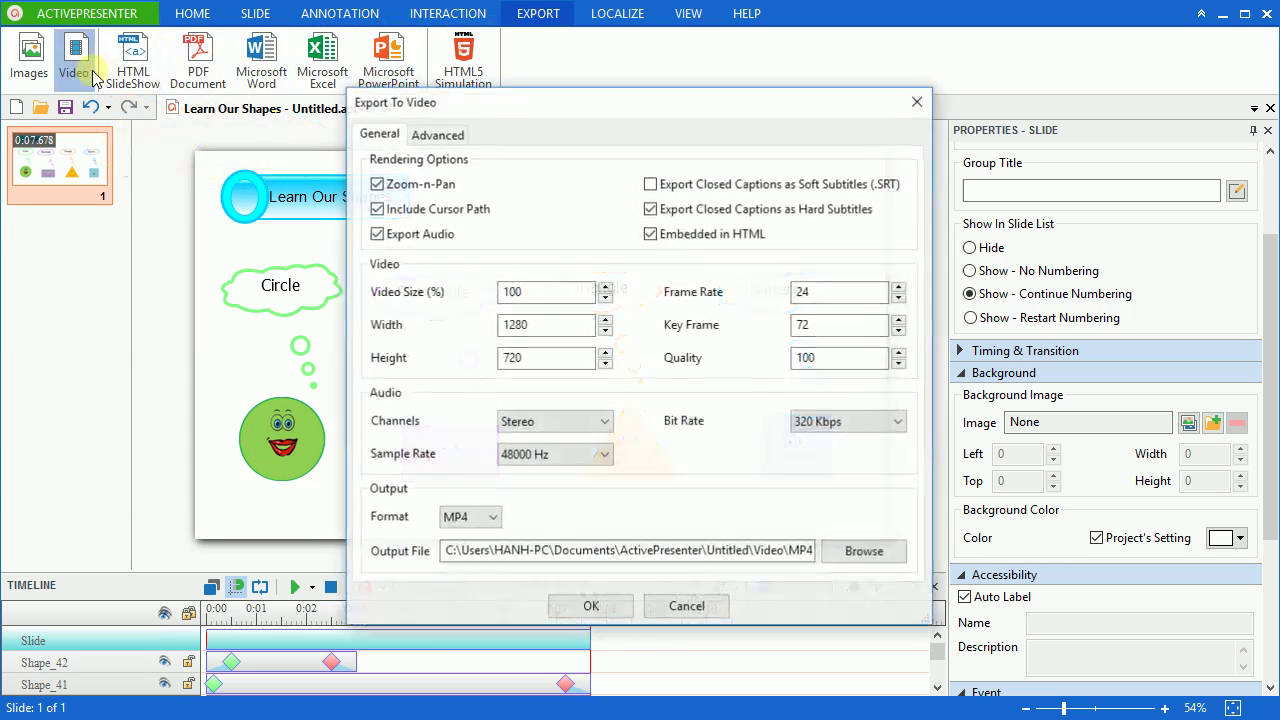
left_click_drag(496, 104, 390, 105)
left_click(331, 133)
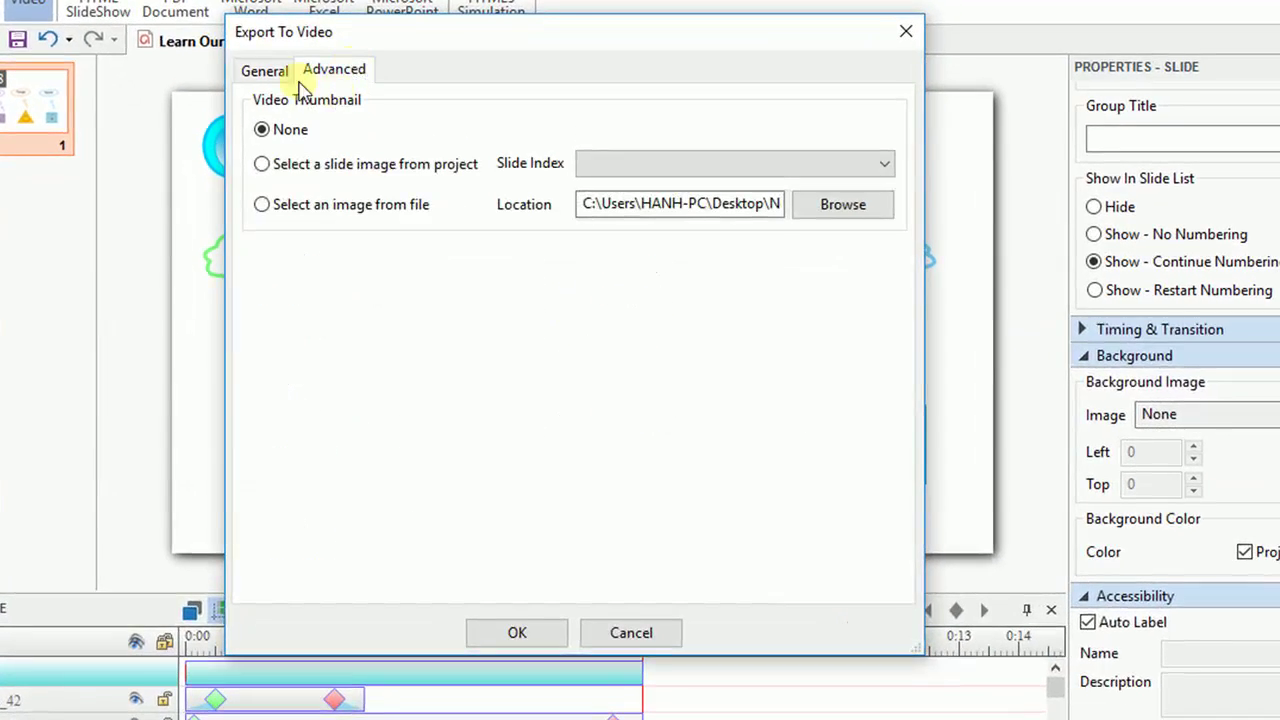
left_click(272, 132)
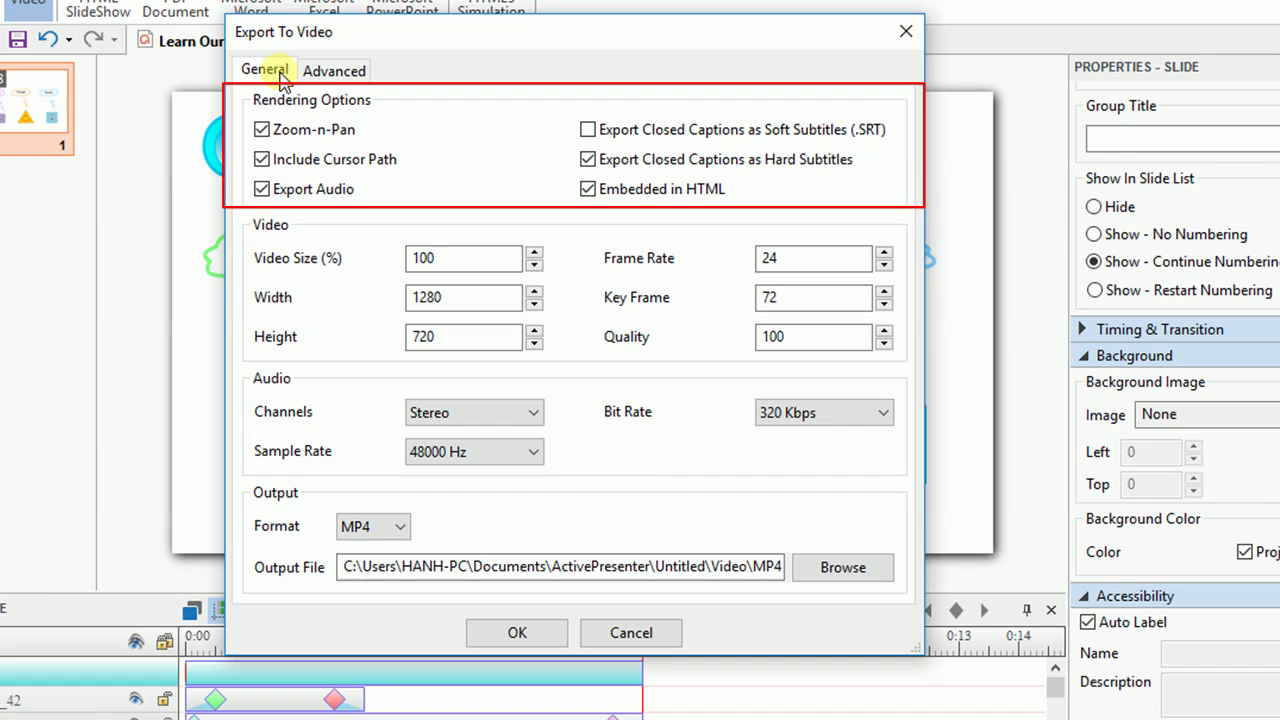
Disable Zoom-n-Pan, Include Cursor Path, Hard Subtitles and Embedded in HTML; enable Soft Subtitles (.SRT)
left_click(338, 129)
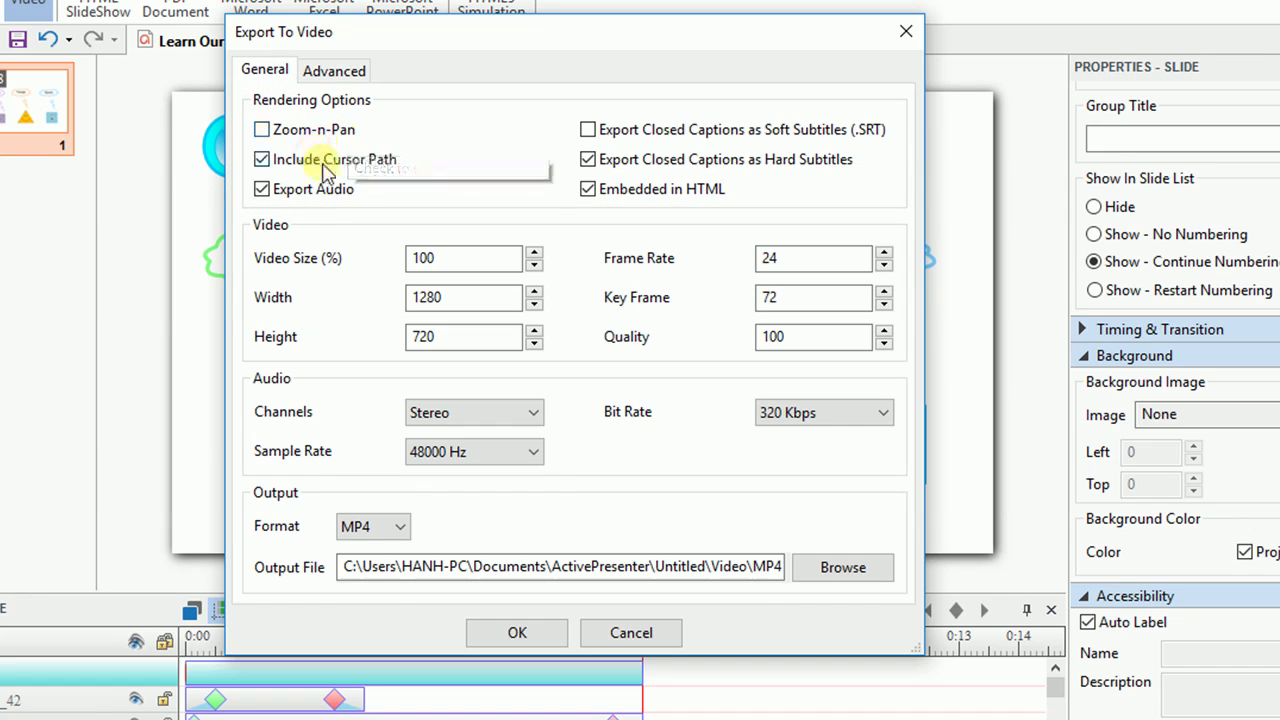
left_click(323, 168)
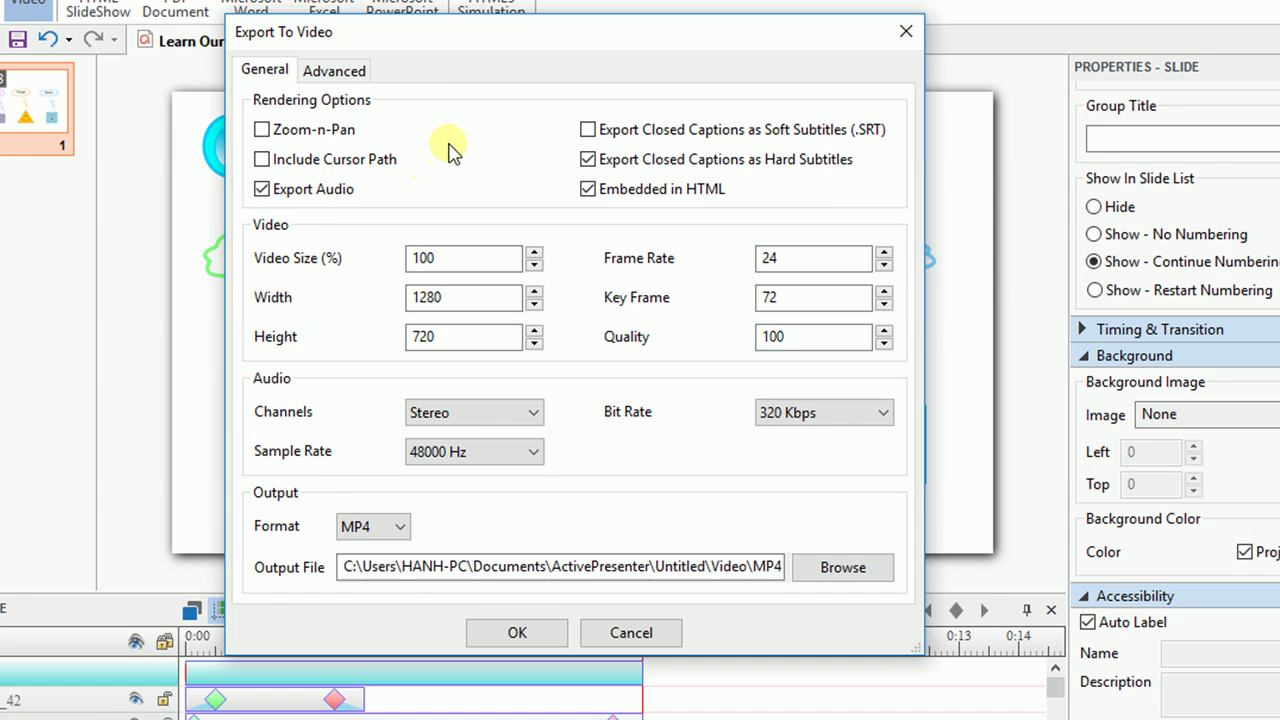
left_click(660, 134)
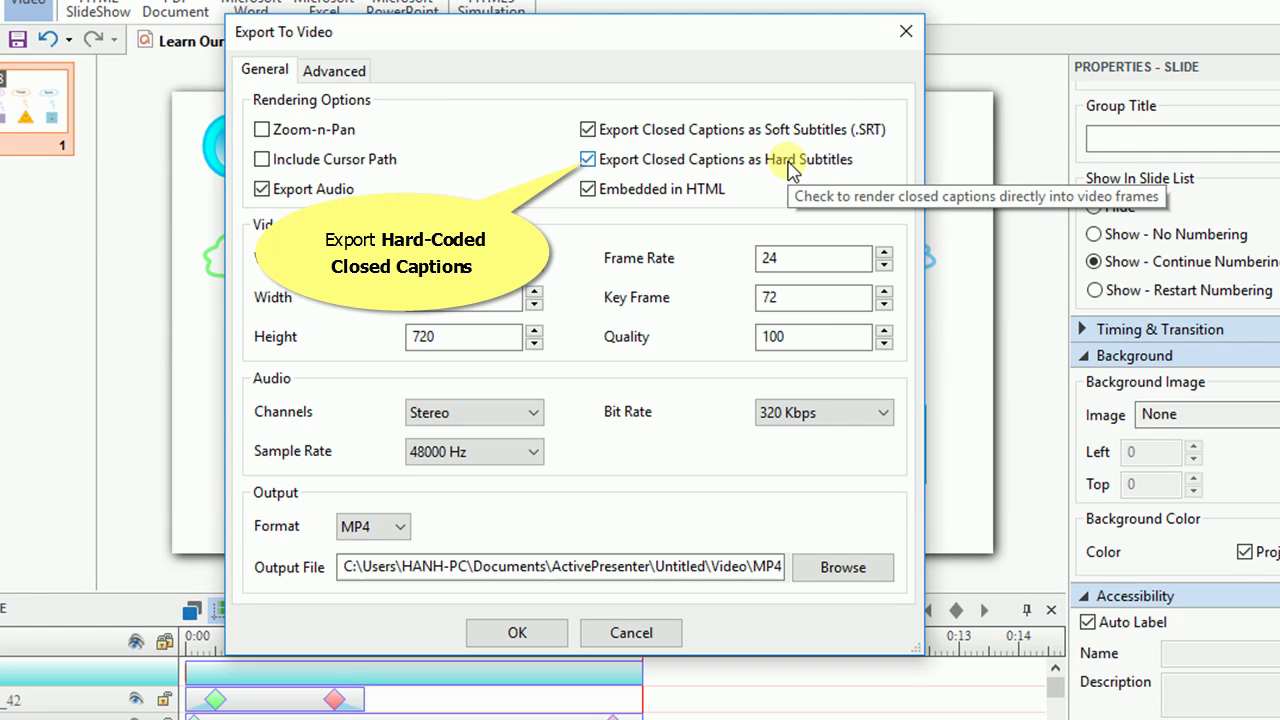
left_click(788, 163)
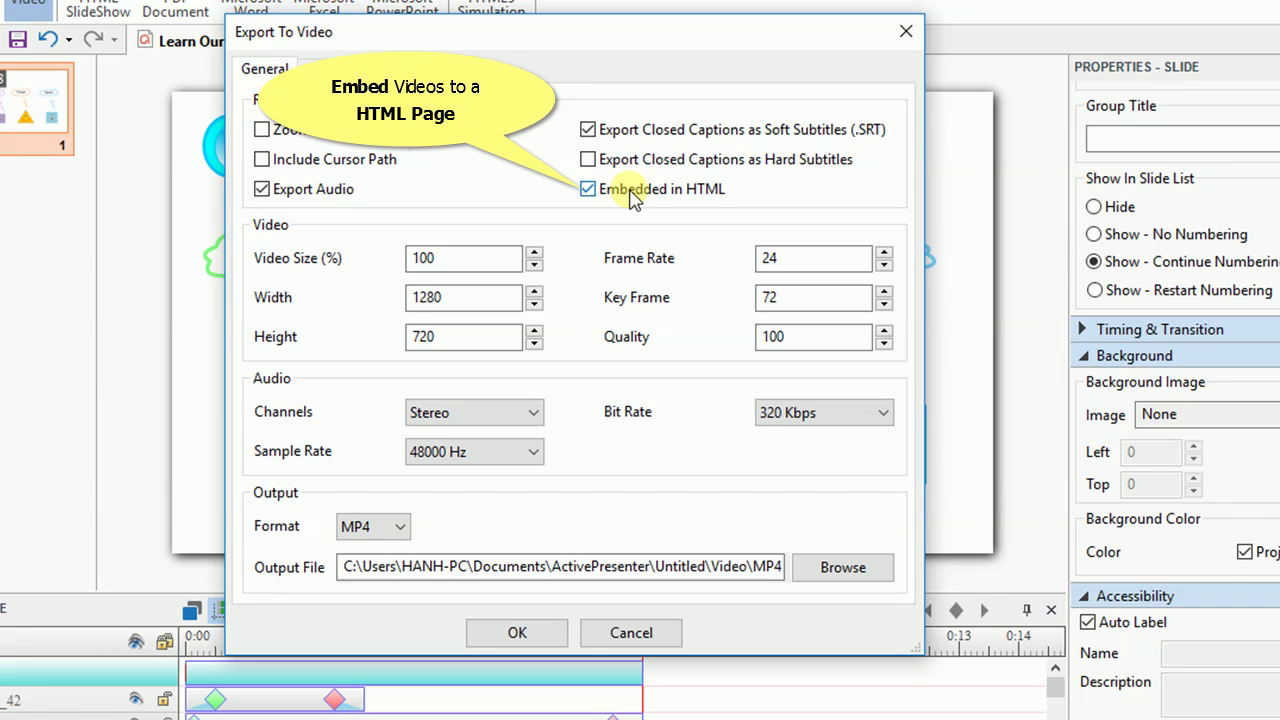
left_click(633, 195)
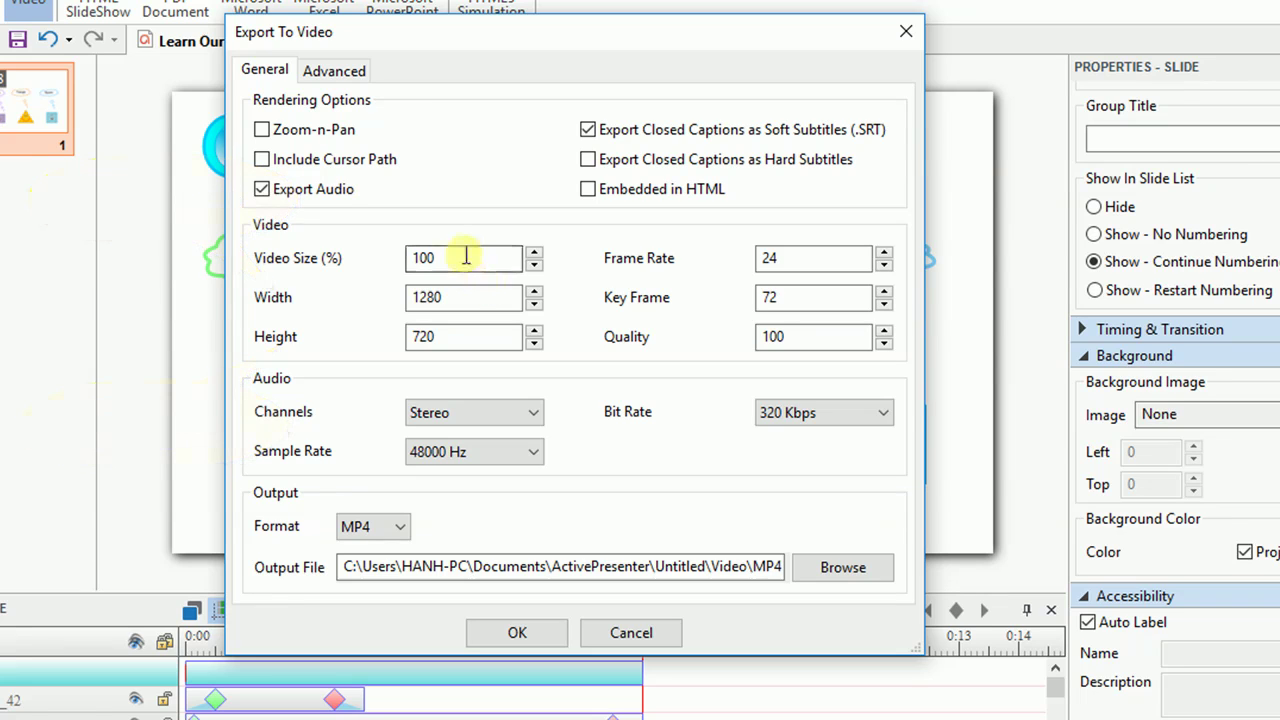
left_click_drag(465, 257, 370, 254)
type("80")
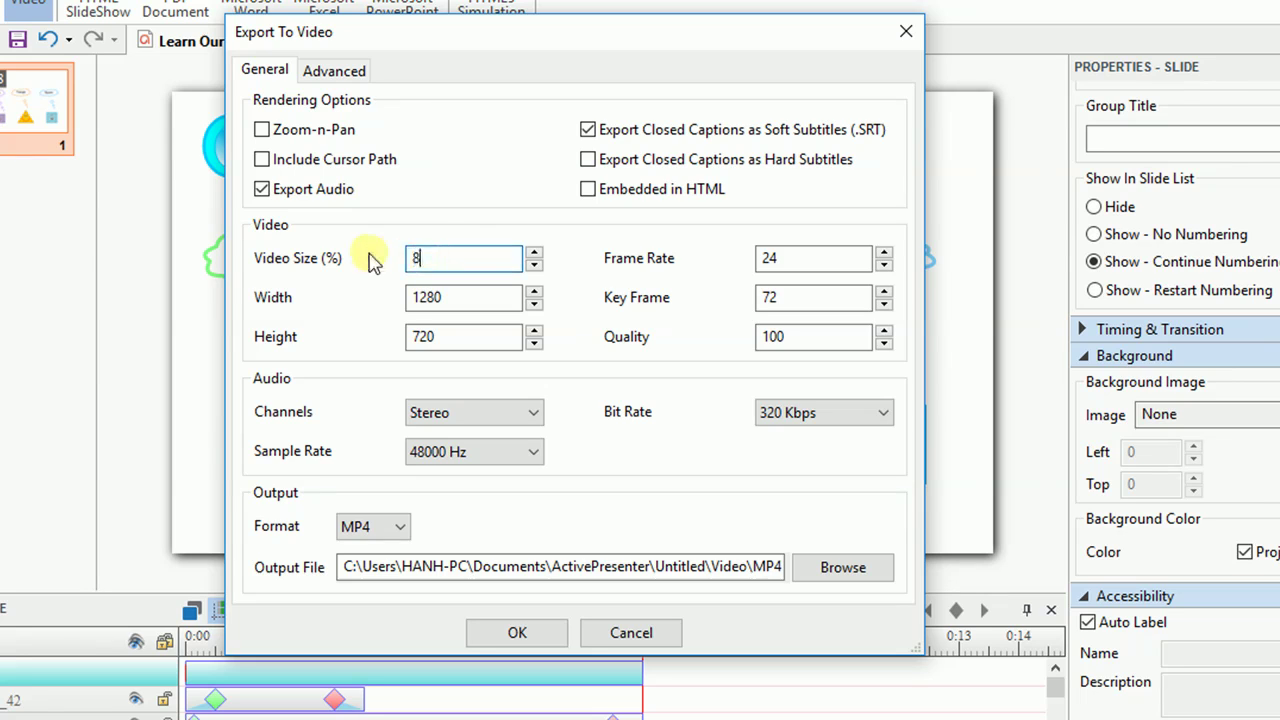
left_click(512, 297)
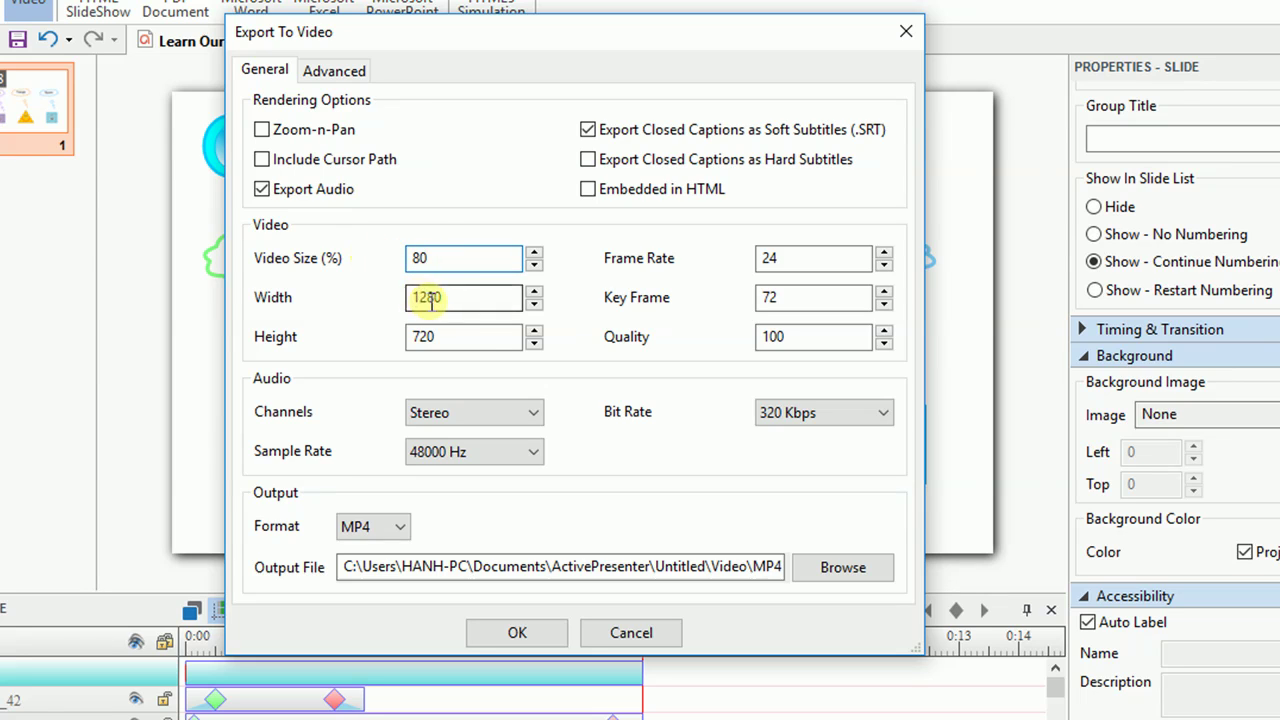
left_click_drag(468, 258, 275, 255)
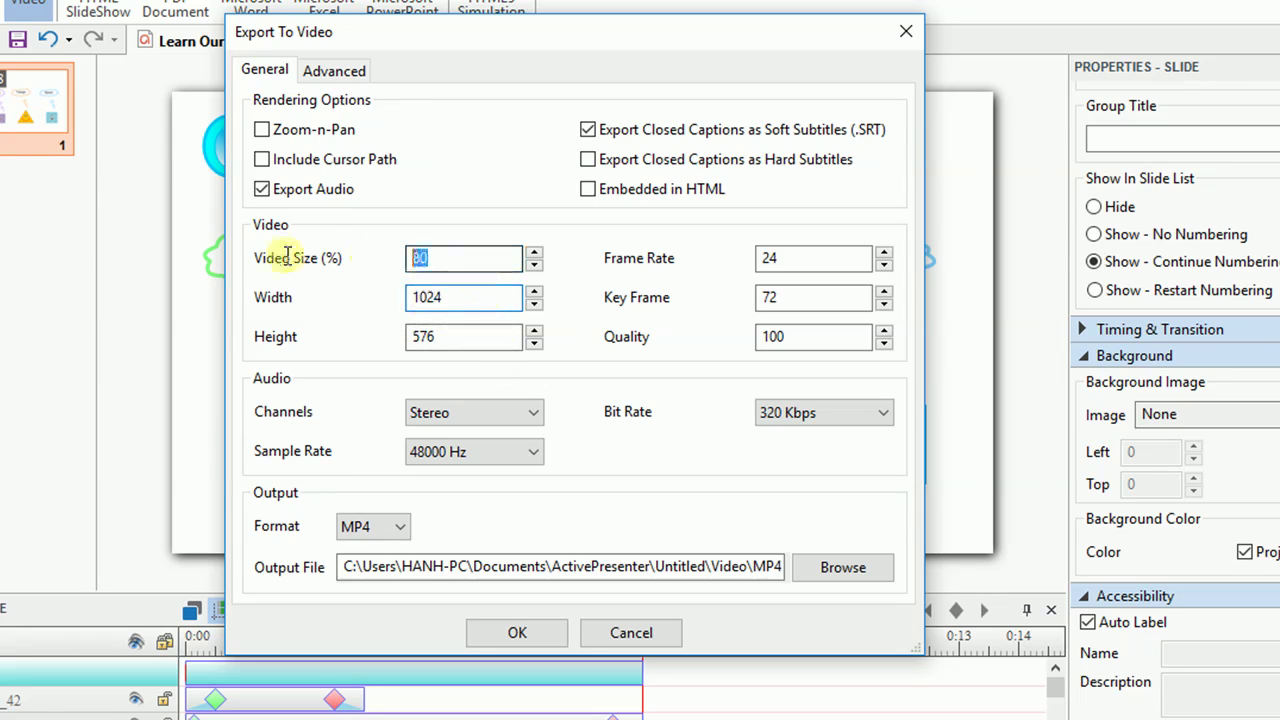
type("100")
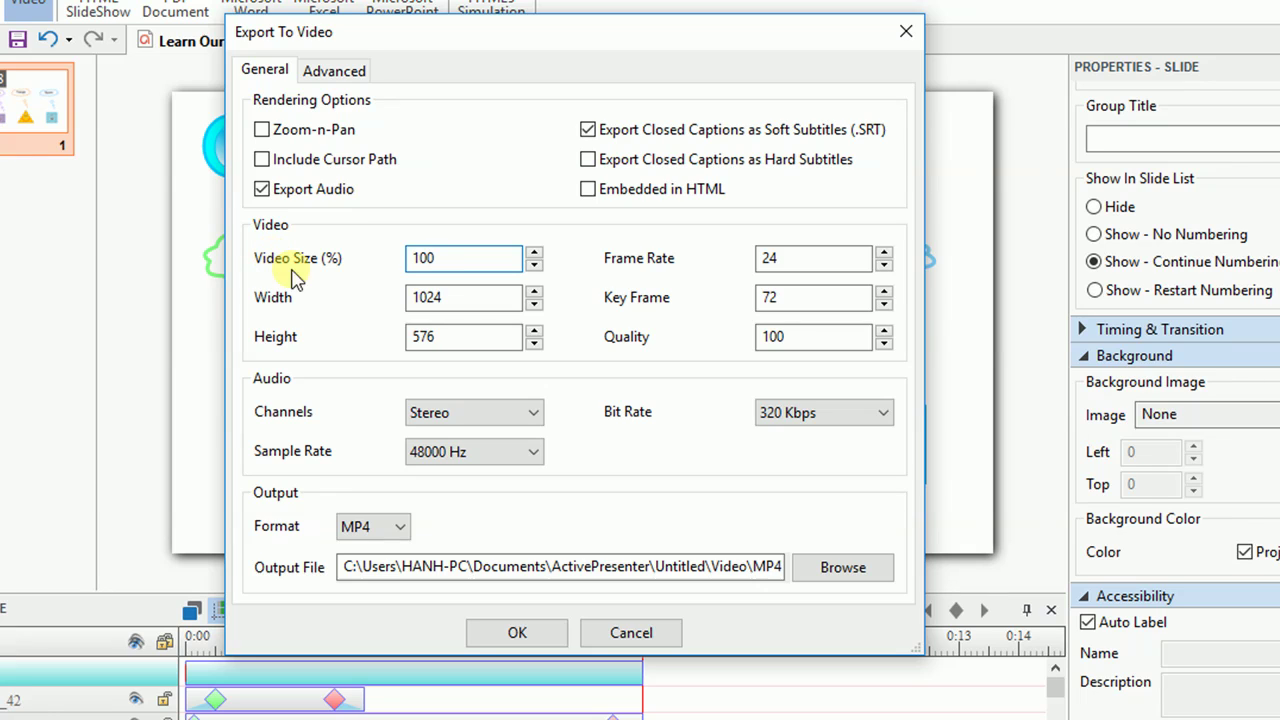
left_click(423, 337)
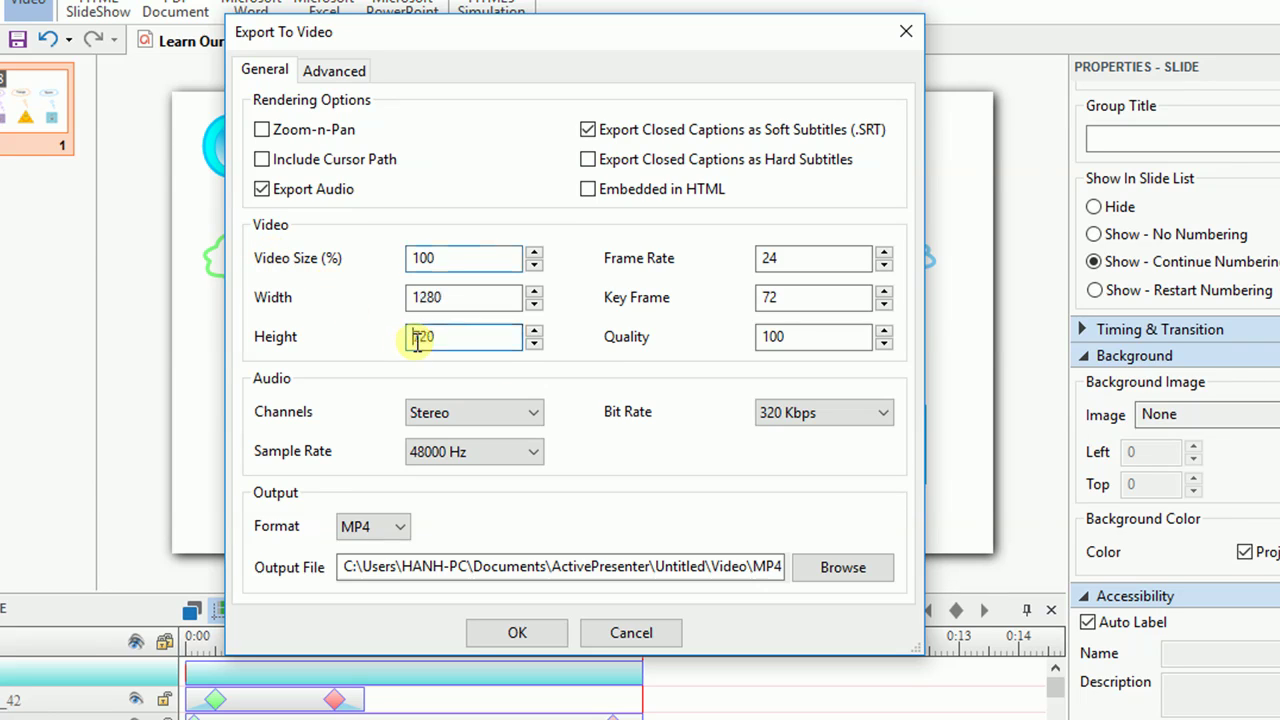
left_click(530, 412)
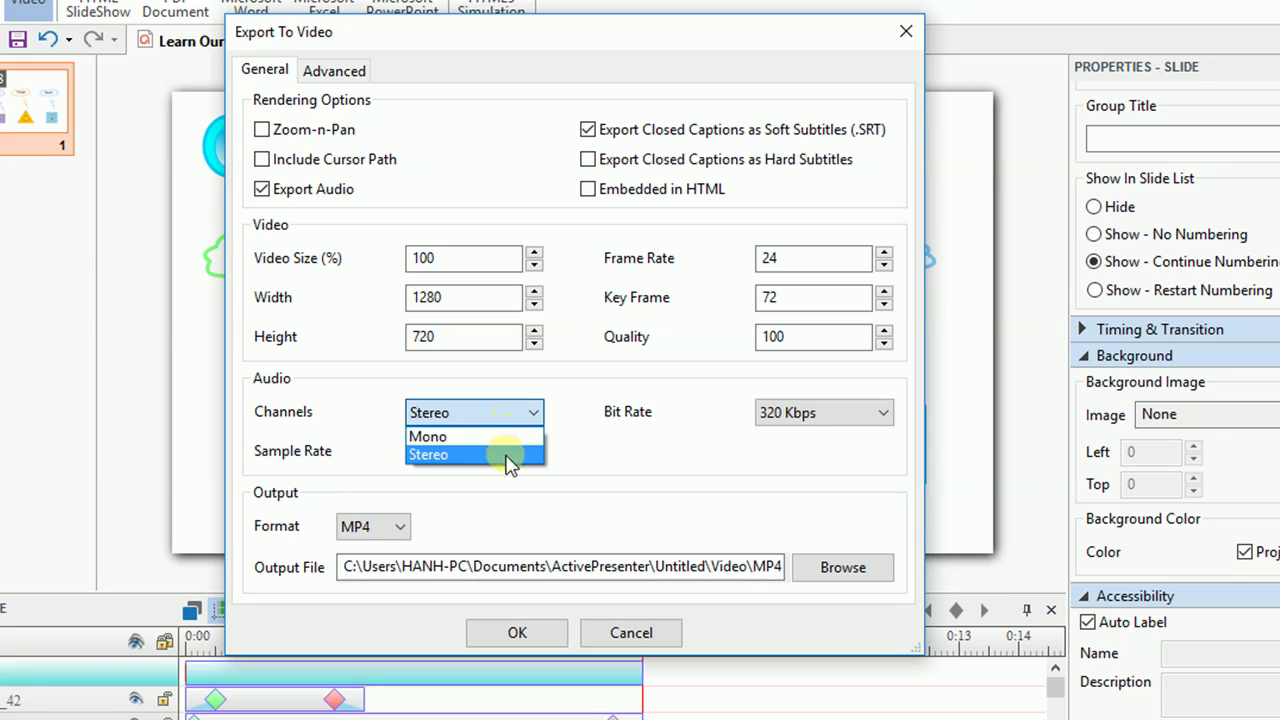
left_click(500, 454)
left_click(507, 452)
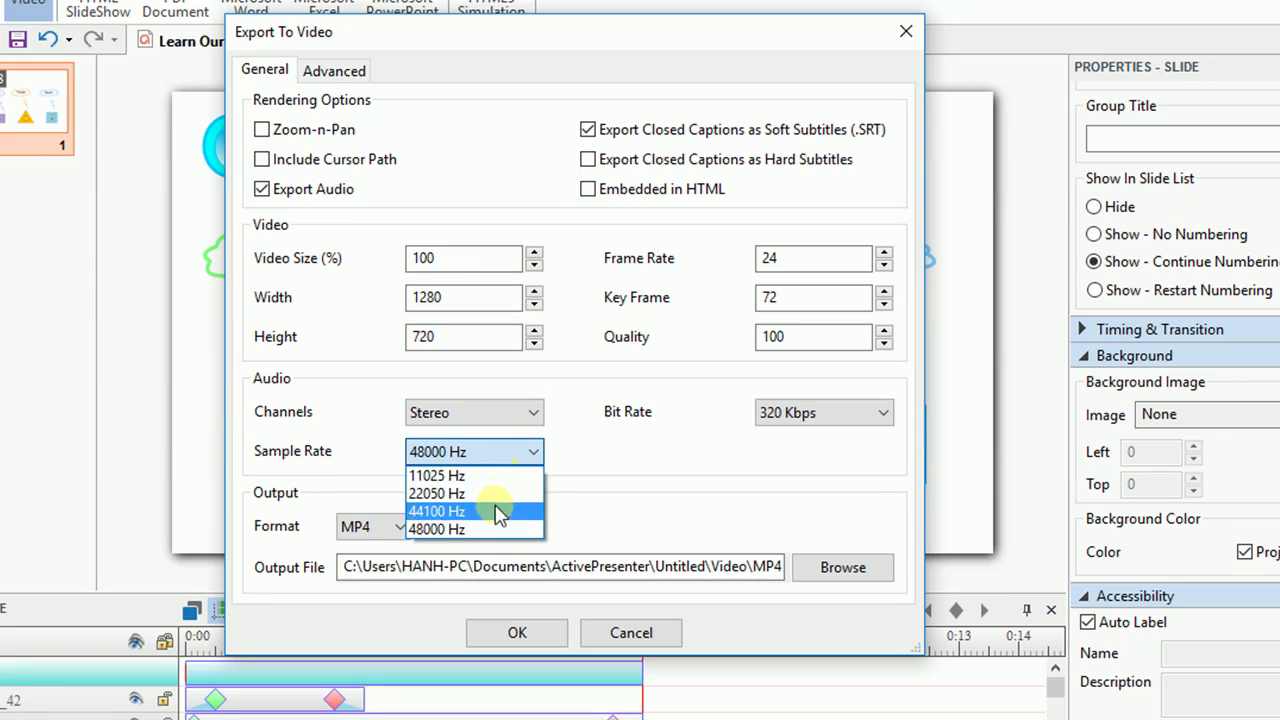
left_click(495, 529)
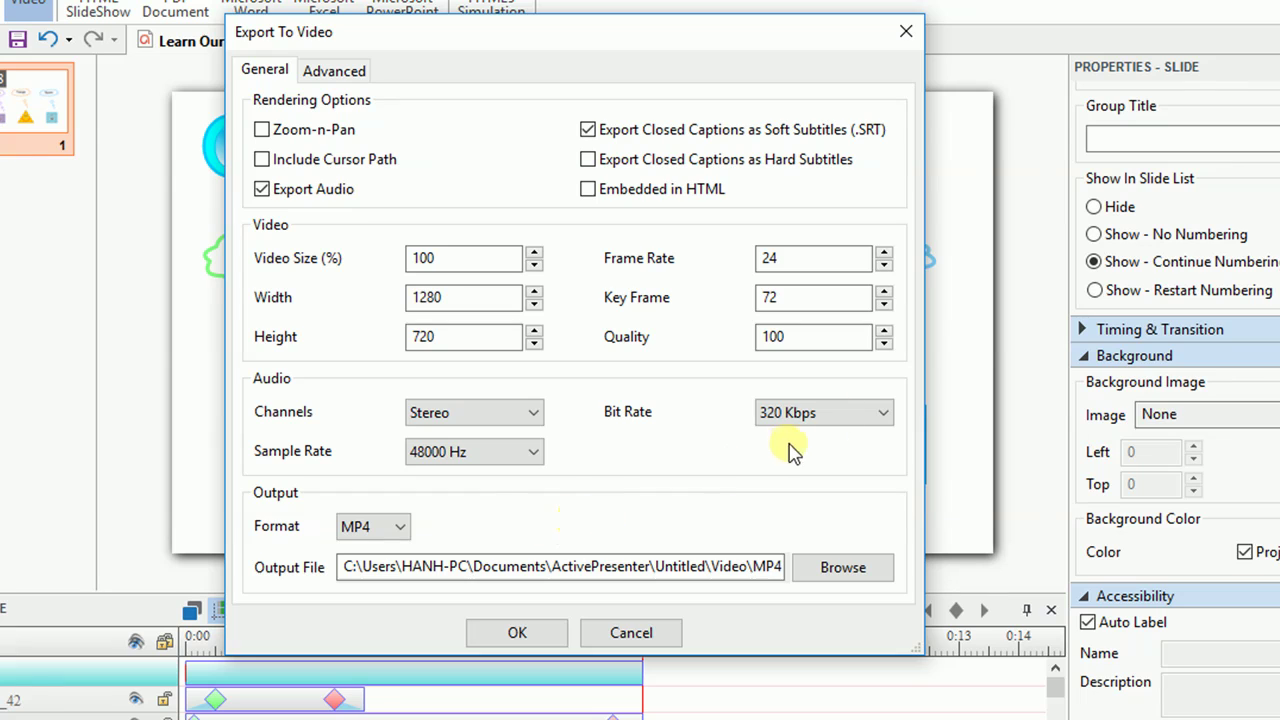
left_click(837, 414)
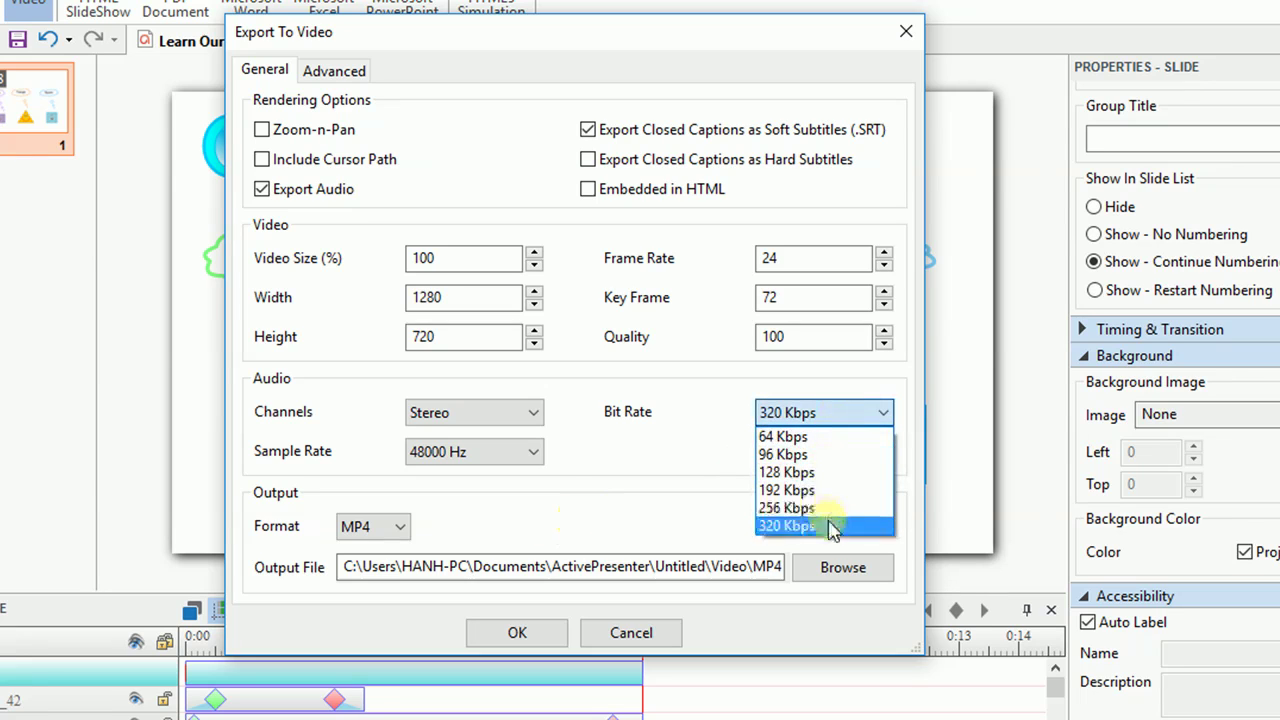
left_click(830, 526)
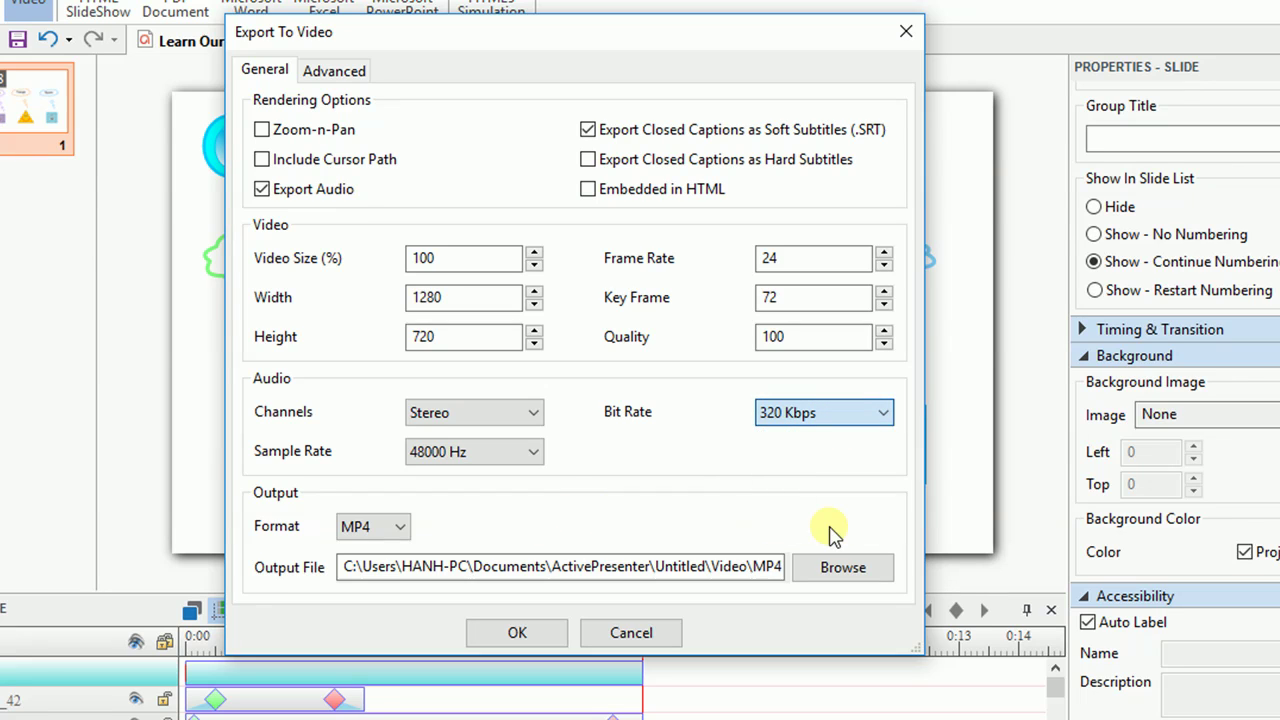
Confirm MP4 in the Format list, then view the Advanced thumbnail settings
left_click(403, 530)
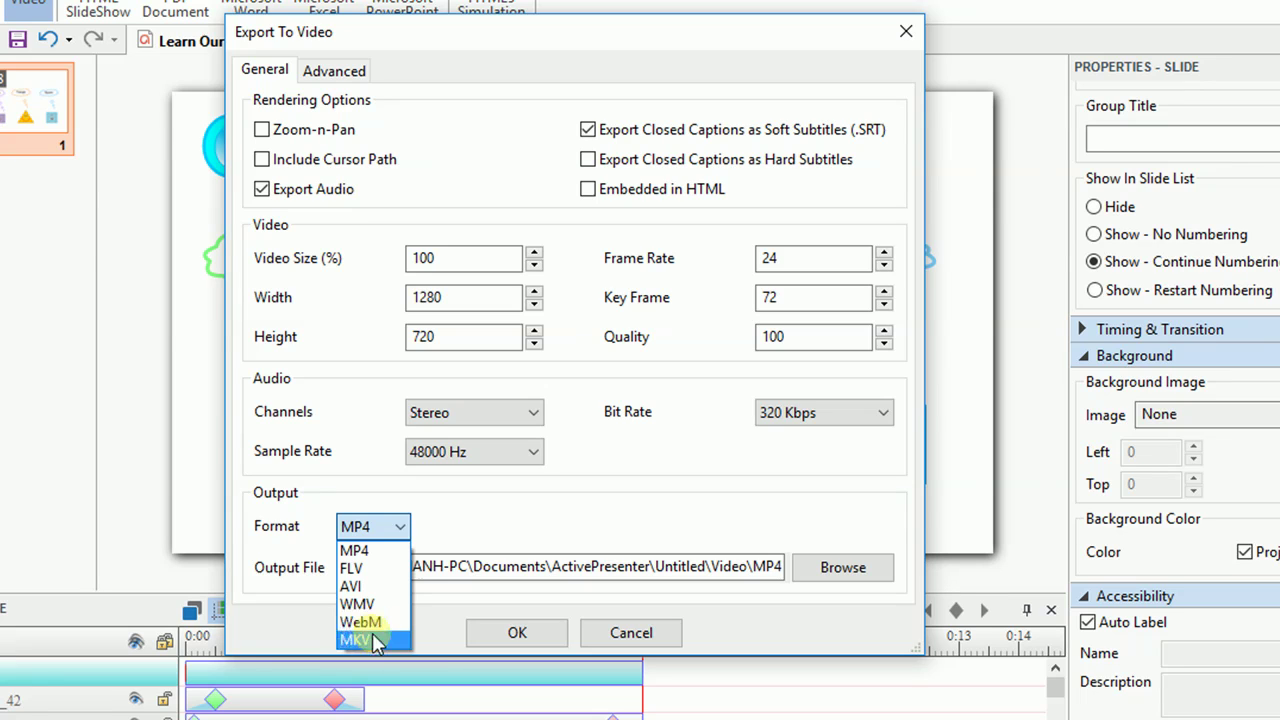
left_click(362, 550)
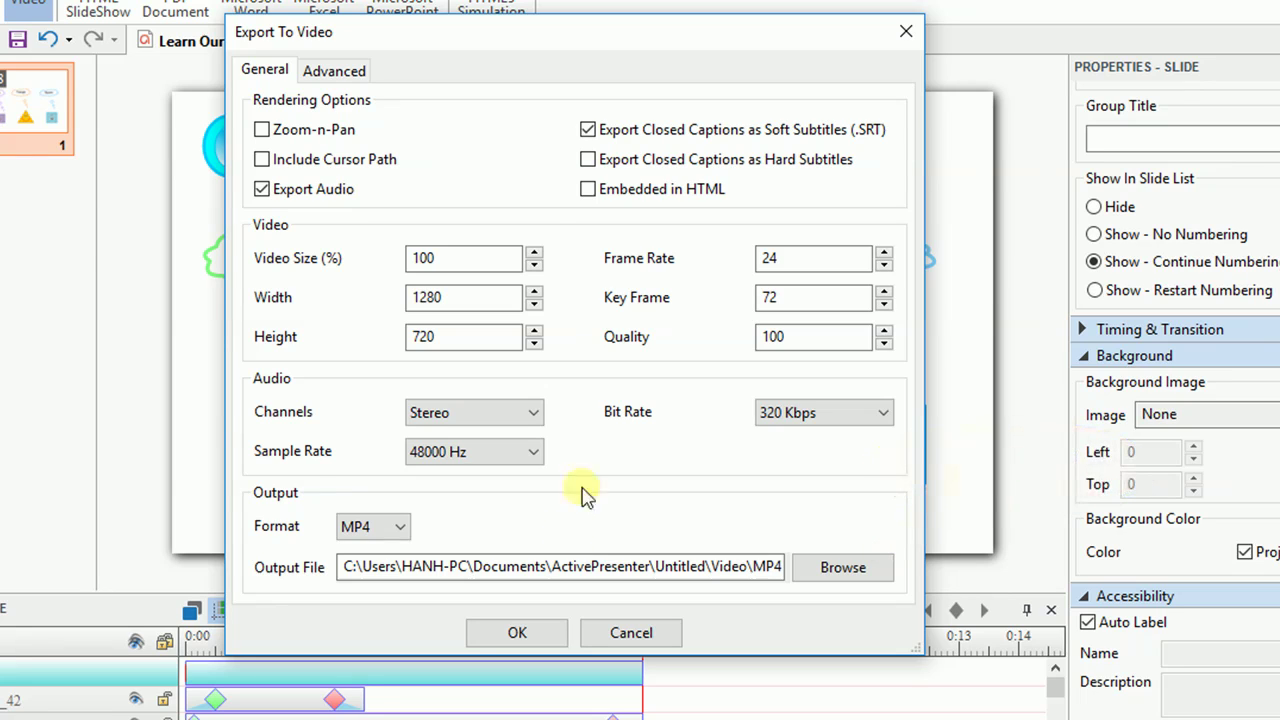
left_click(355, 88)
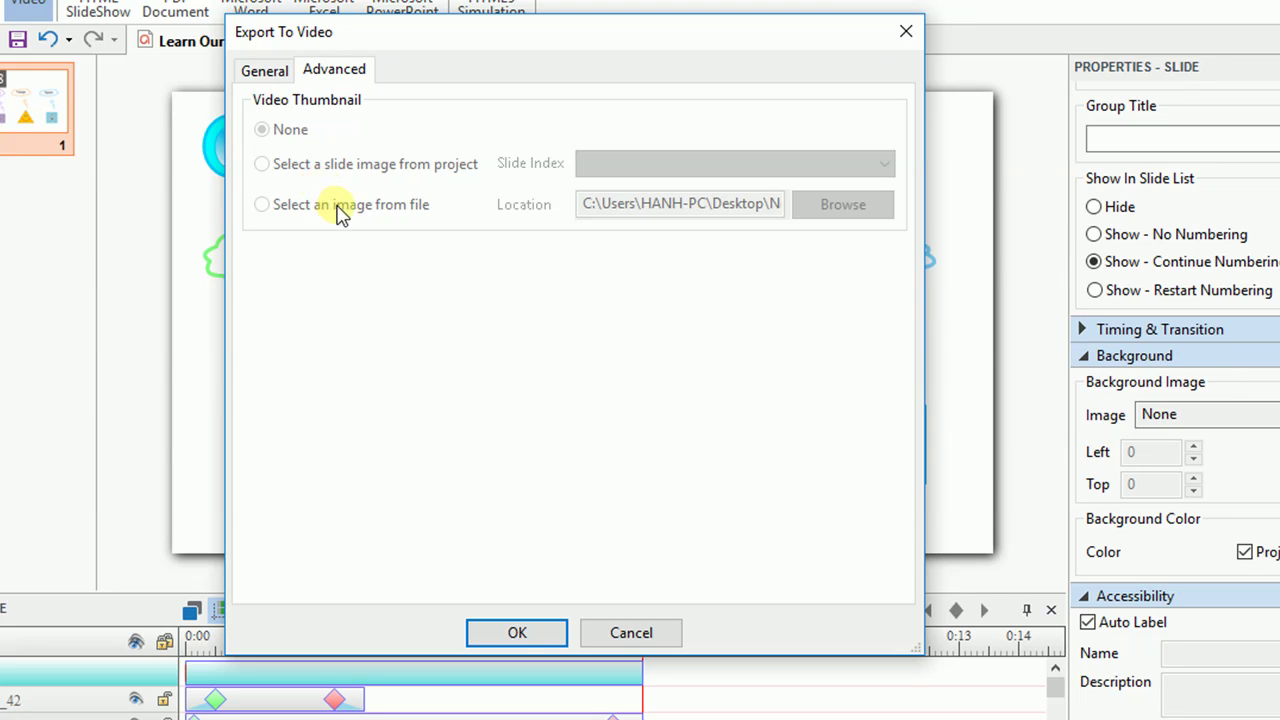
Use a project slide image as the video thumbnail, keeping Embedded in HTML turned off
left_click(255, 72)
left_click(638, 192)
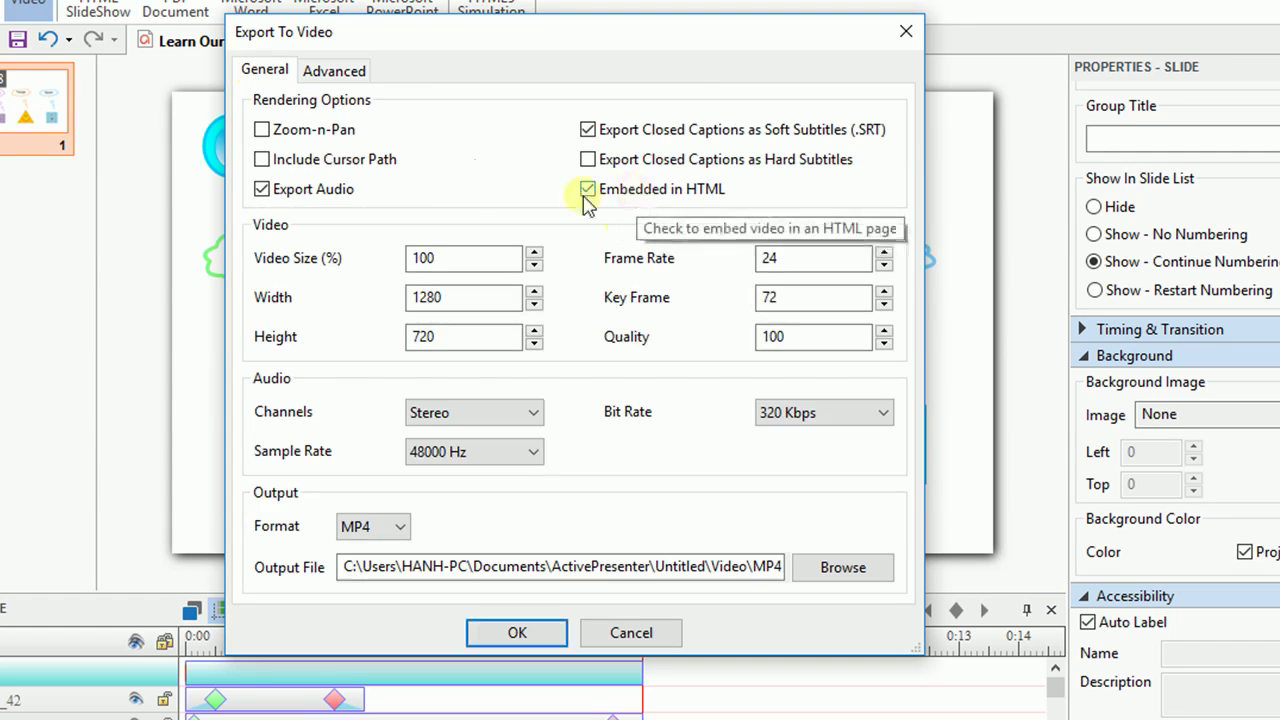
left_click(313, 71)
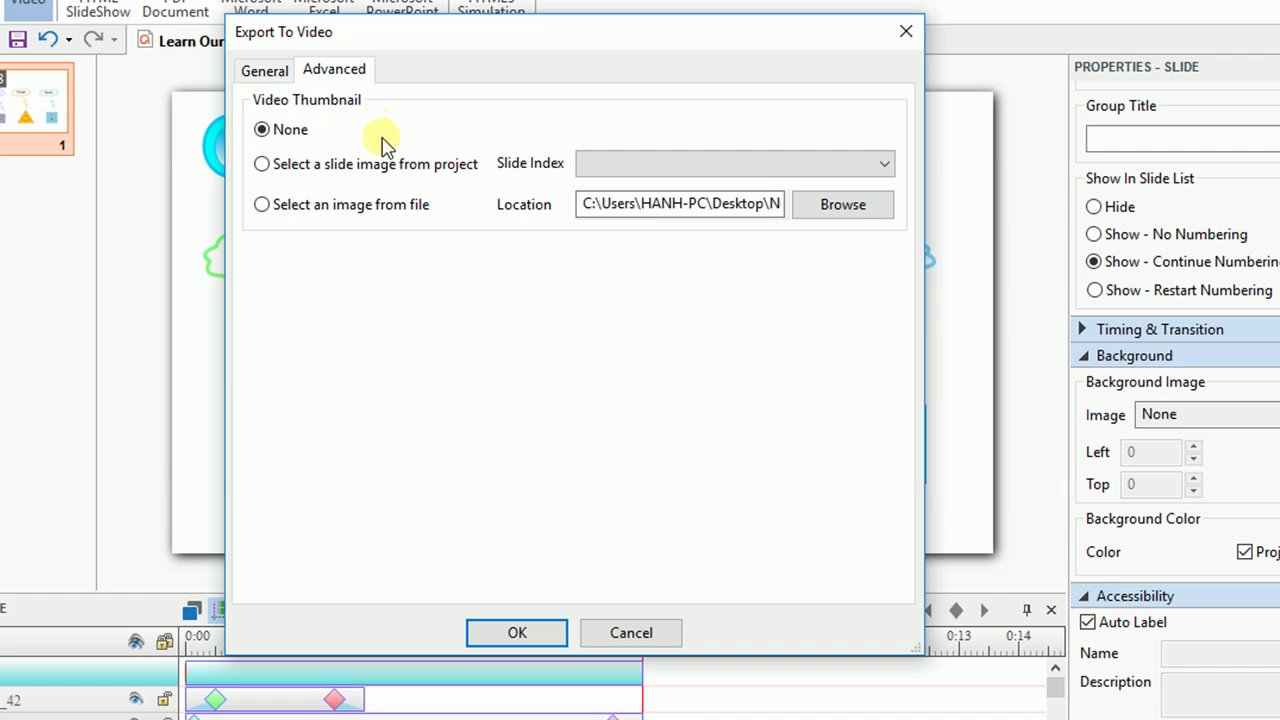
left_click(390, 170)
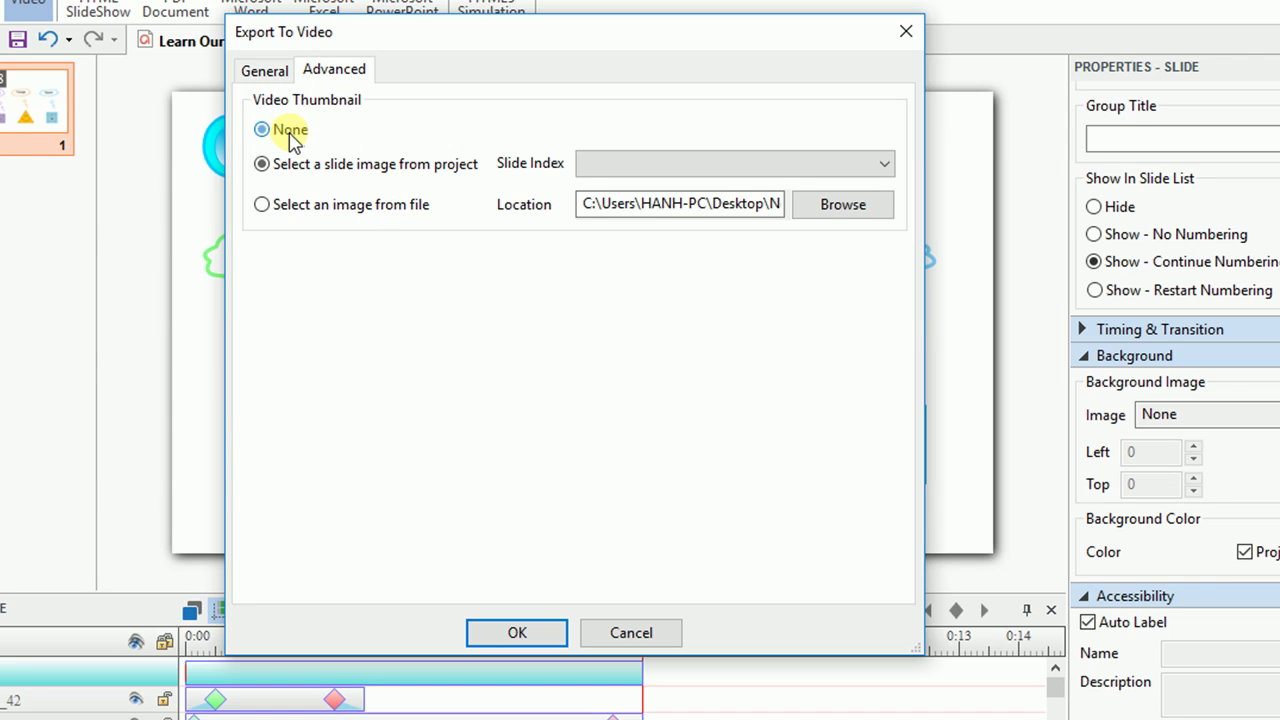
left_click(264, 70)
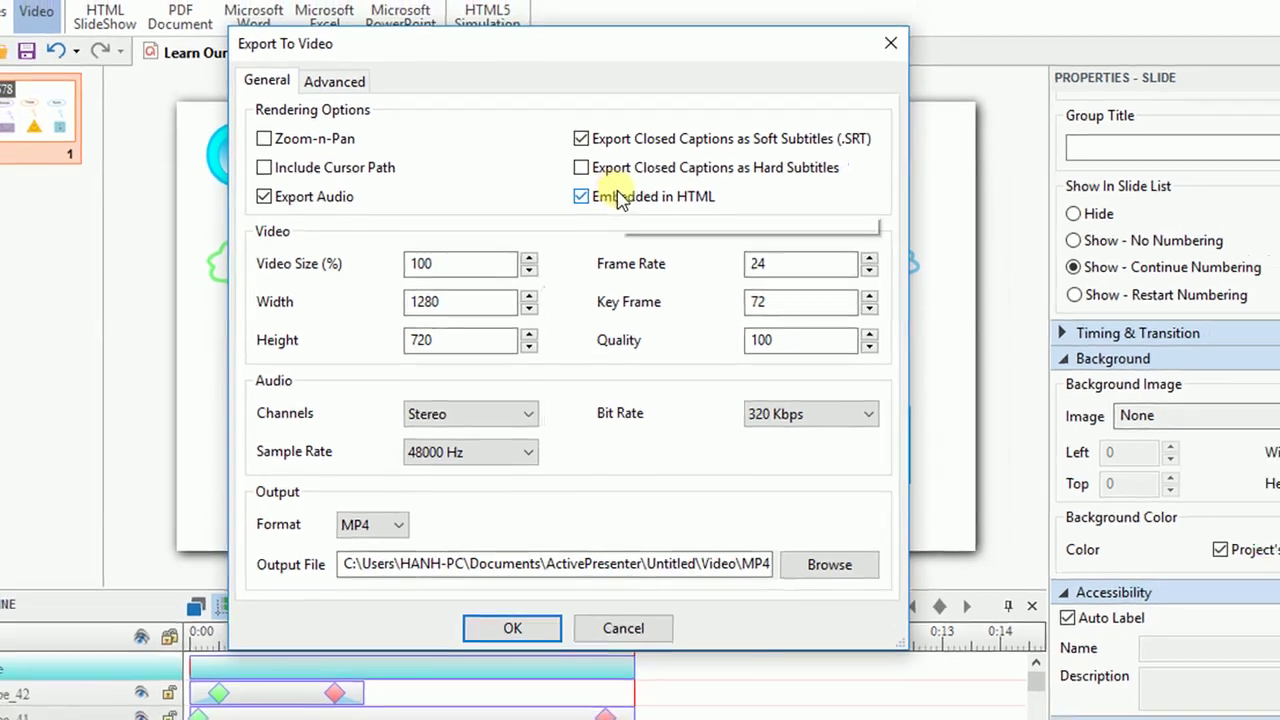
left_click(620, 197)
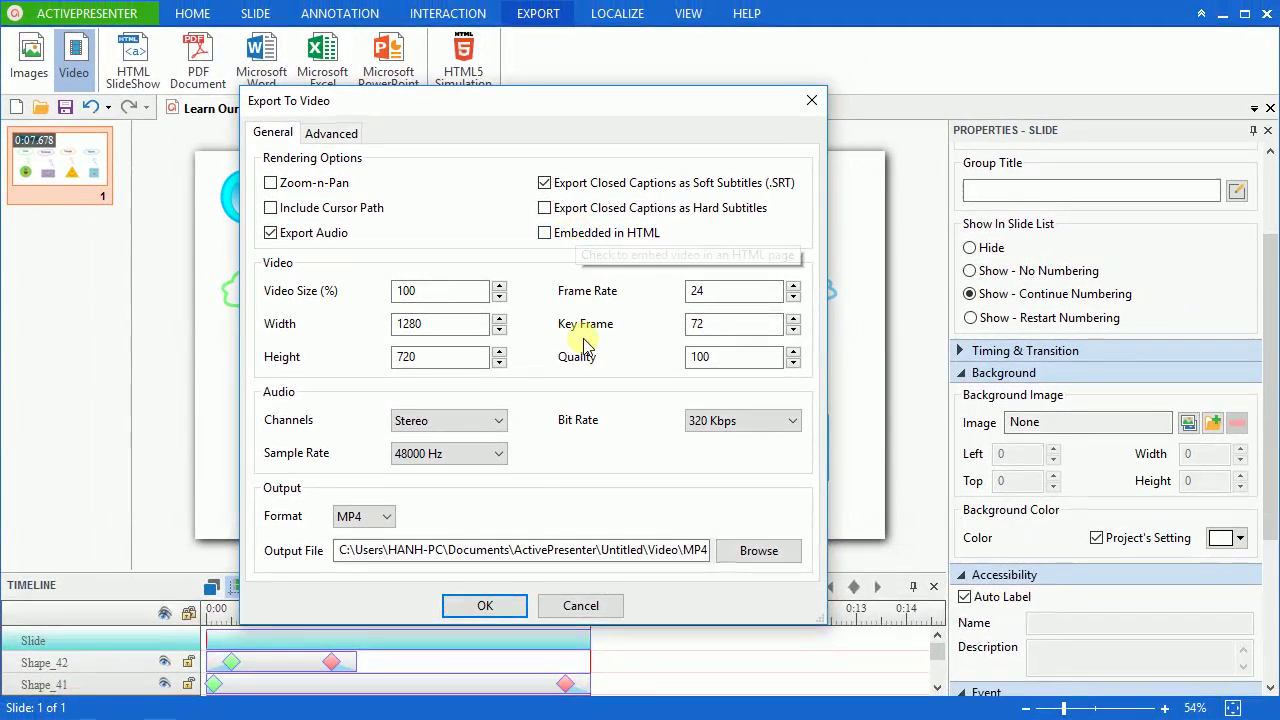
Export the video, open its MP4 output folder and play Untitled.mp4
left_click(484, 606)
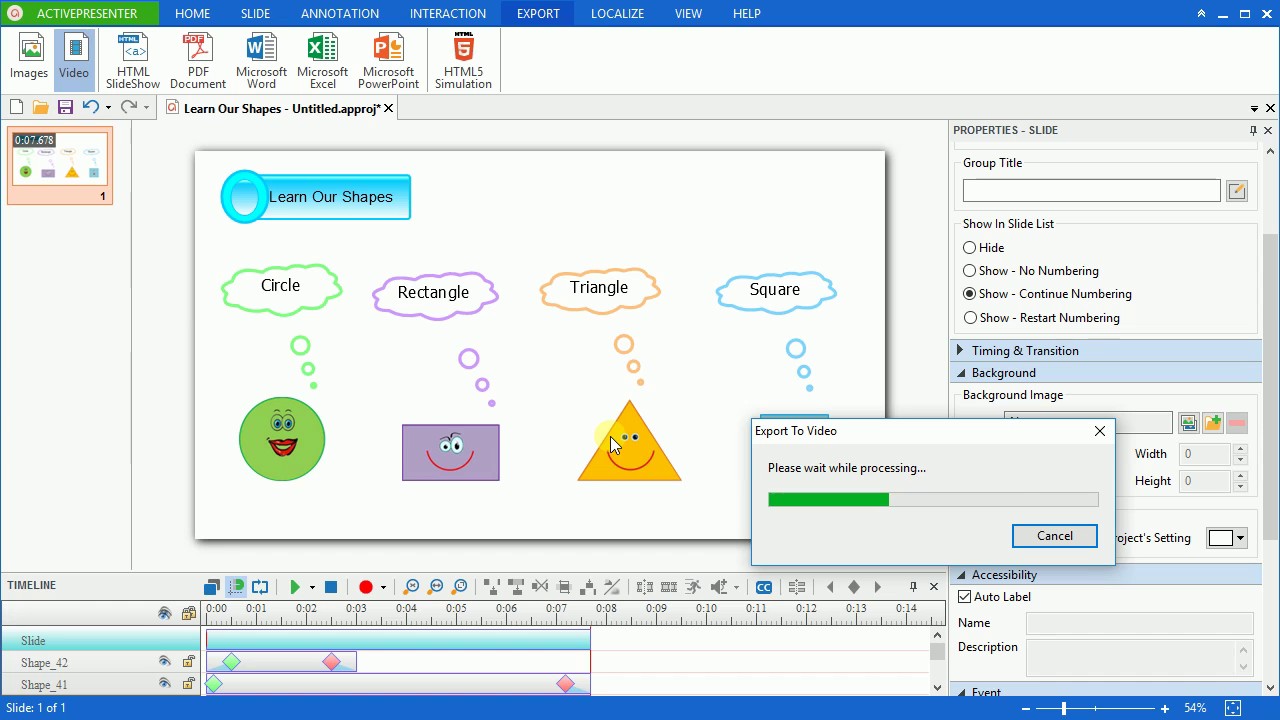
left_click(715, 382)
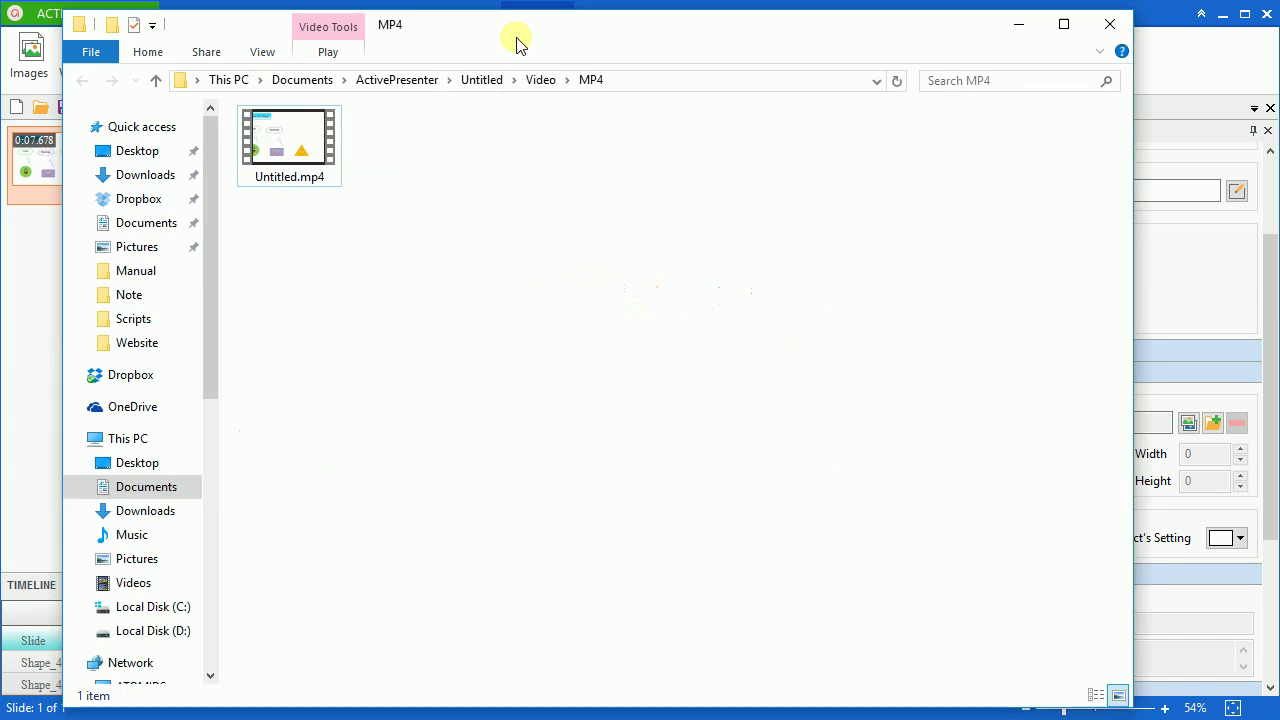
left_click(325, 120)
double_click(325, 120)
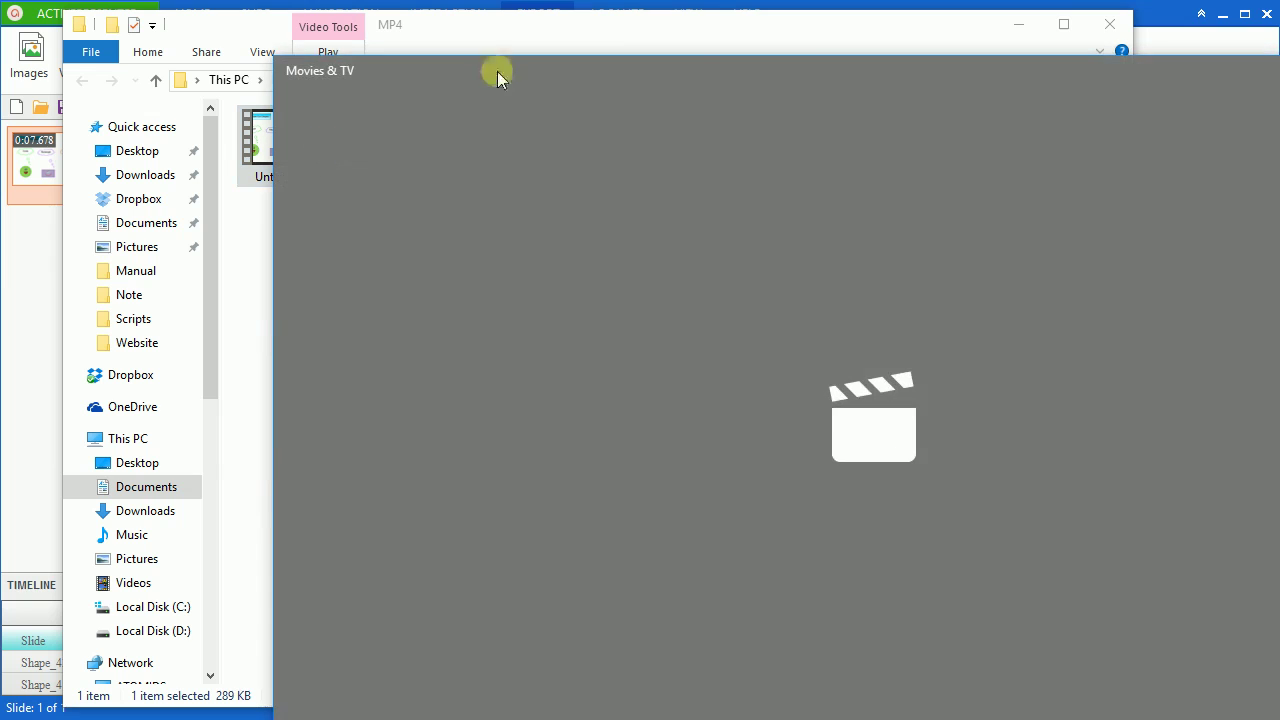